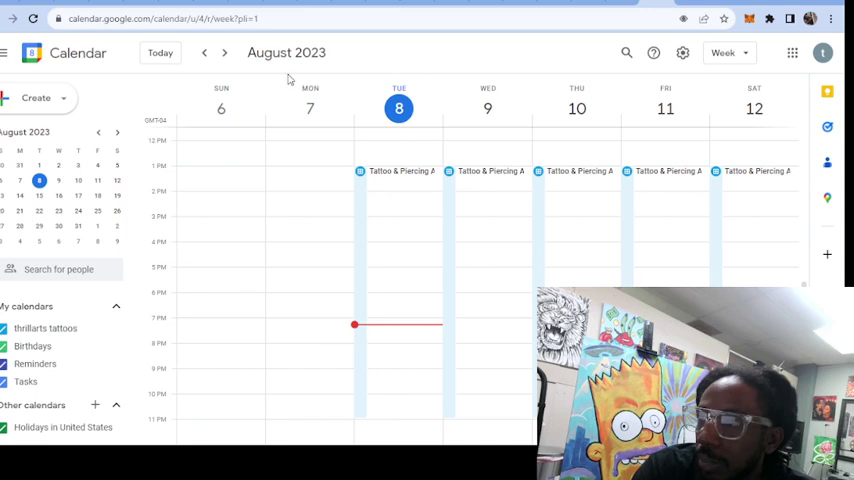
- Advance two weeks to August 20–26, then switch to the month view
{"action": "left_click", "coordinate": [223, 53]}
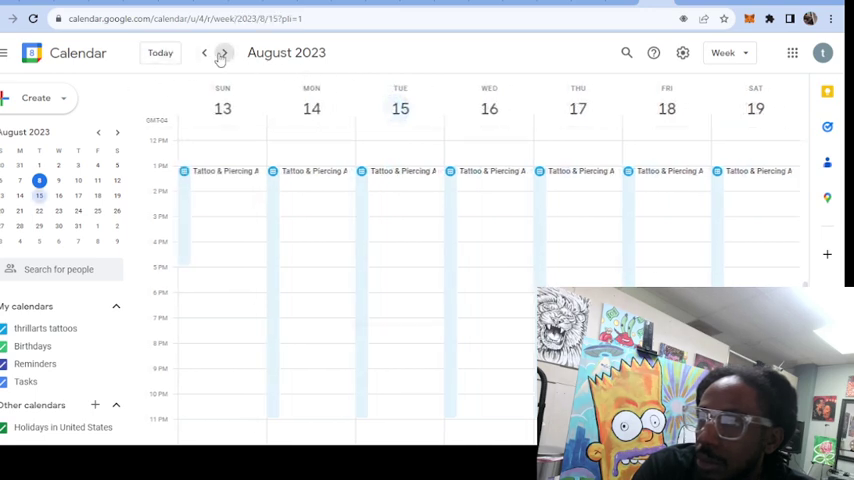
{"action": "left_click", "coordinate": [223, 53]}
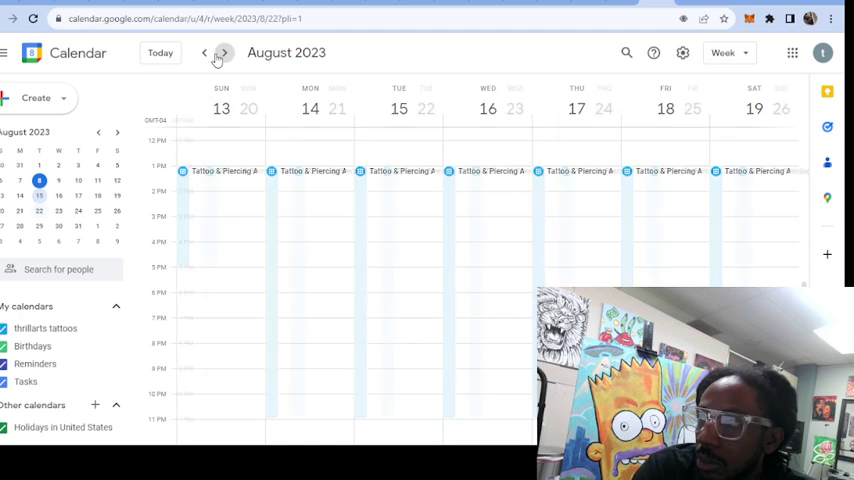
{"action": "left_click", "coordinate": [728, 52]}
{"action": "left_click", "coordinate": [723, 130]}
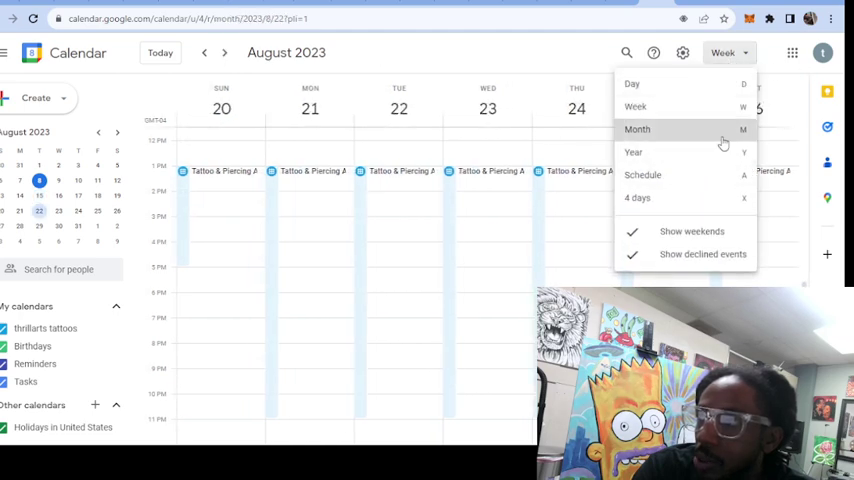
- Check the year view and the August 22 day view, then return to month view
{"action": "left_click", "coordinate": [730, 52]}
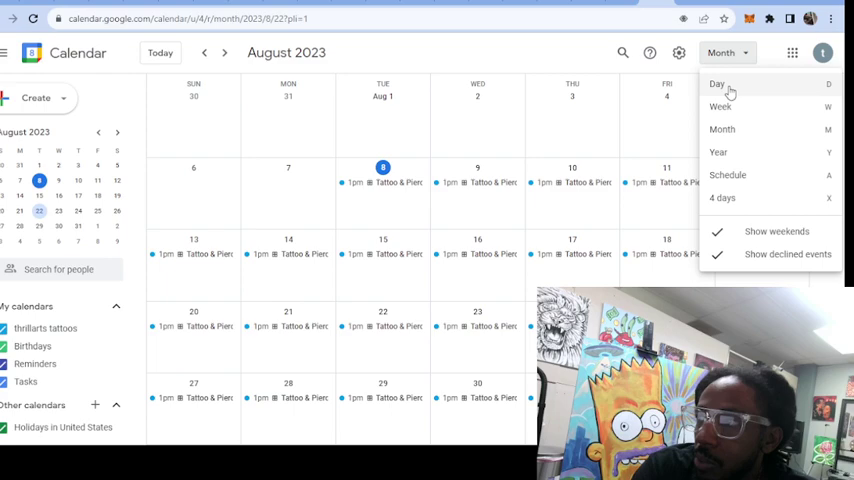
{"action": "left_click", "coordinate": [718, 152]}
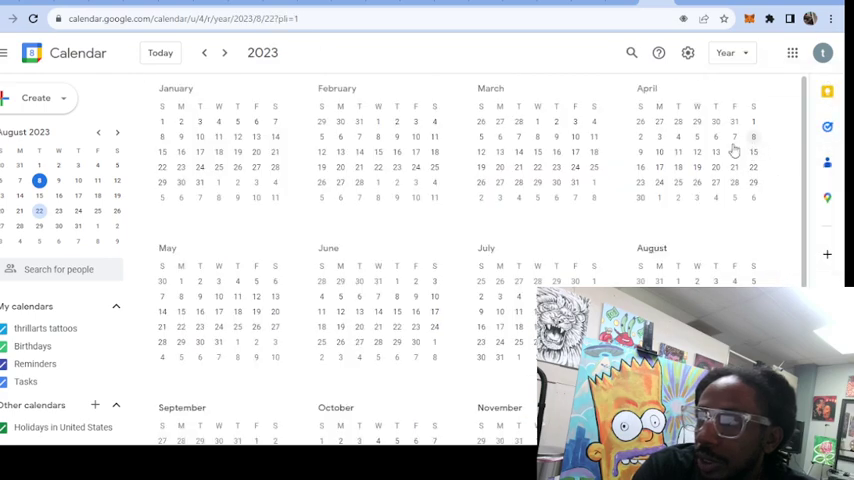
{"action": "scroll", "coordinate": [700, 200], "scroll_direction": "down", "scroll_amount": 3}
{"action": "scroll", "coordinate": [690, 230], "scroll_direction": "up", "scroll_amount": 3}
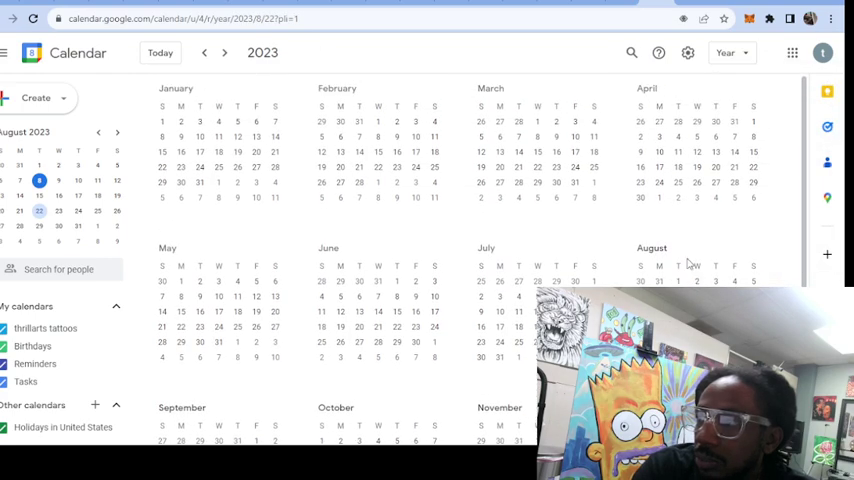
{"action": "left_click", "coordinate": [730, 52]}
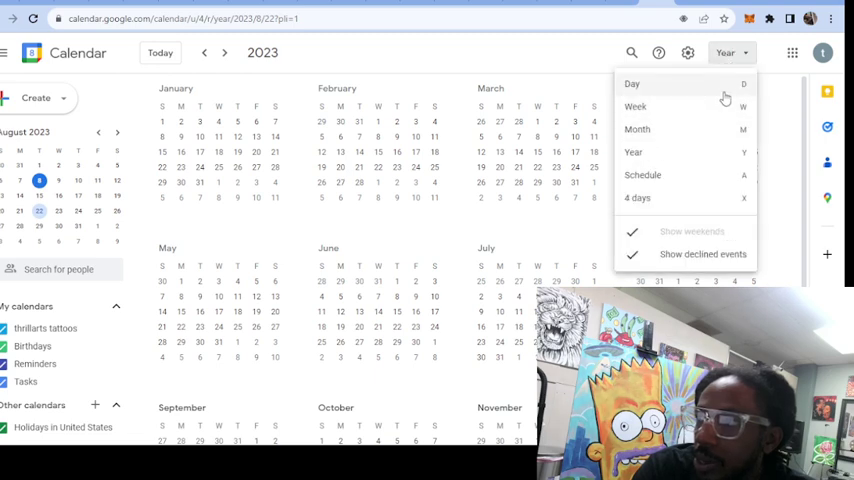
{"action": "left_click", "coordinate": [725, 86]}
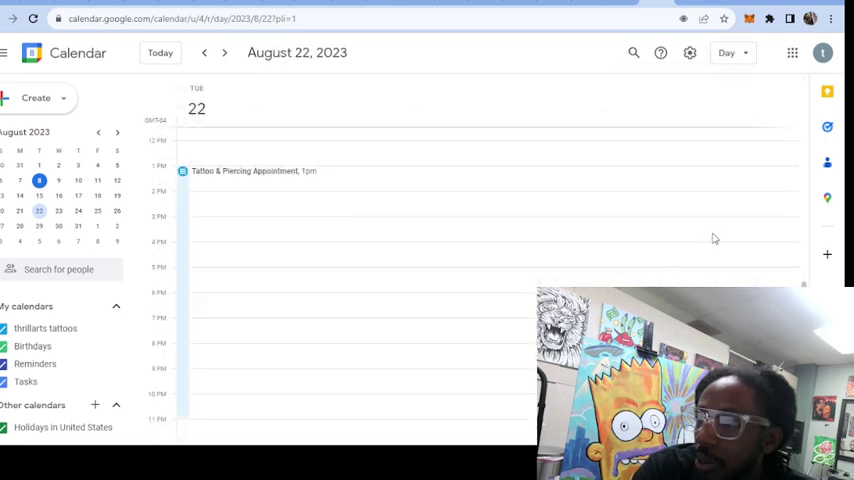
{"action": "left_click", "coordinate": [733, 52]}
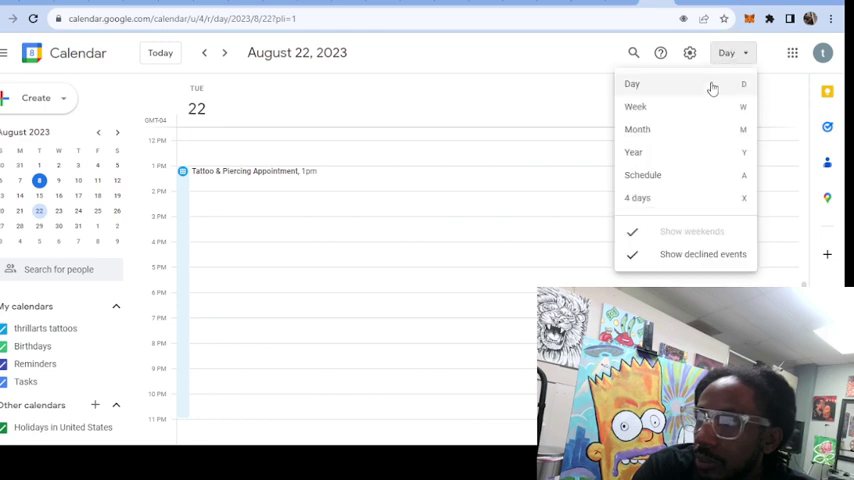
{"action": "left_click", "coordinate": [707, 132]}
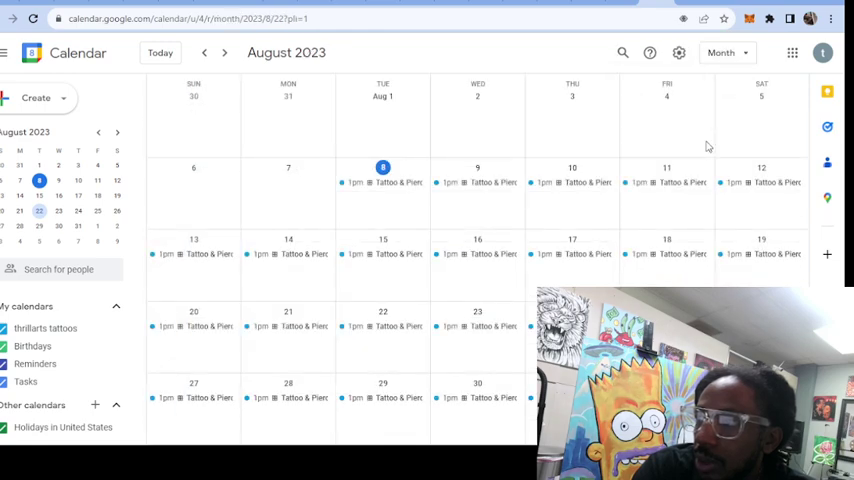
{"action": "scroll", "coordinate": [693, 223], "scroll_direction": "down", "scroll_amount": 2}
{"action": "scroll", "coordinate": [693, 223], "scroll_direction": "up", "scroll_amount": 1}
{"action": "scroll", "coordinate": [693, 223], "scroll_direction": "up", "scroll_amount": 1}
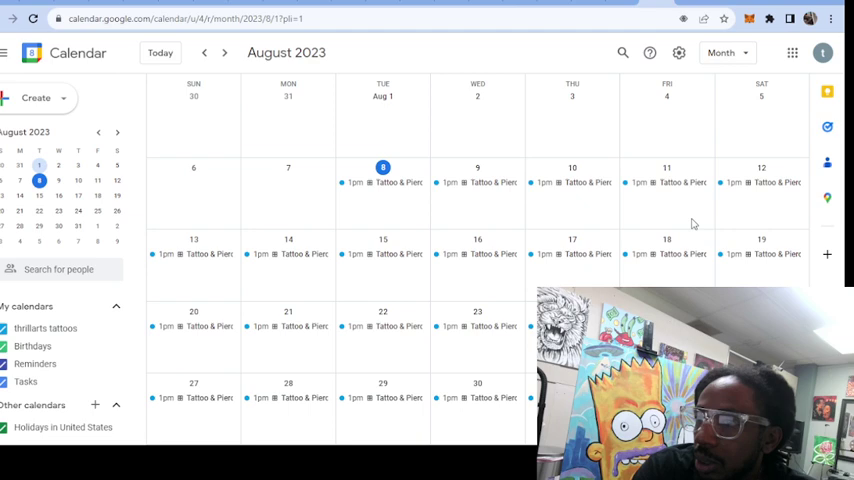
{"action": "scroll", "coordinate": [693, 223], "scroll_direction": "down", "scroll_amount": 1}
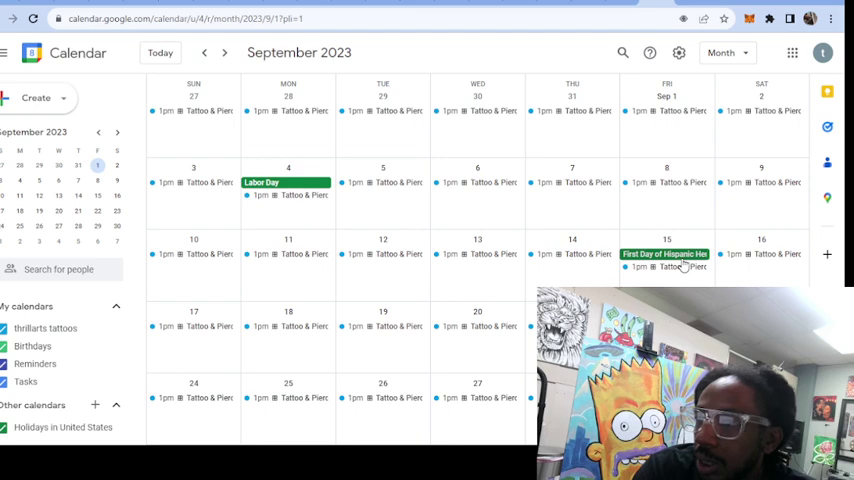
{"action": "scroll", "coordinate": [684, 268], "scroll_direction": "up", "scroll_amount": 1}
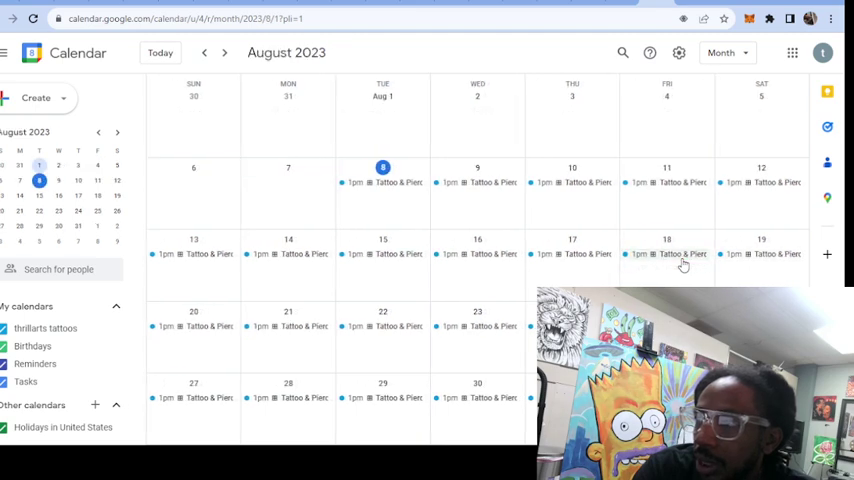